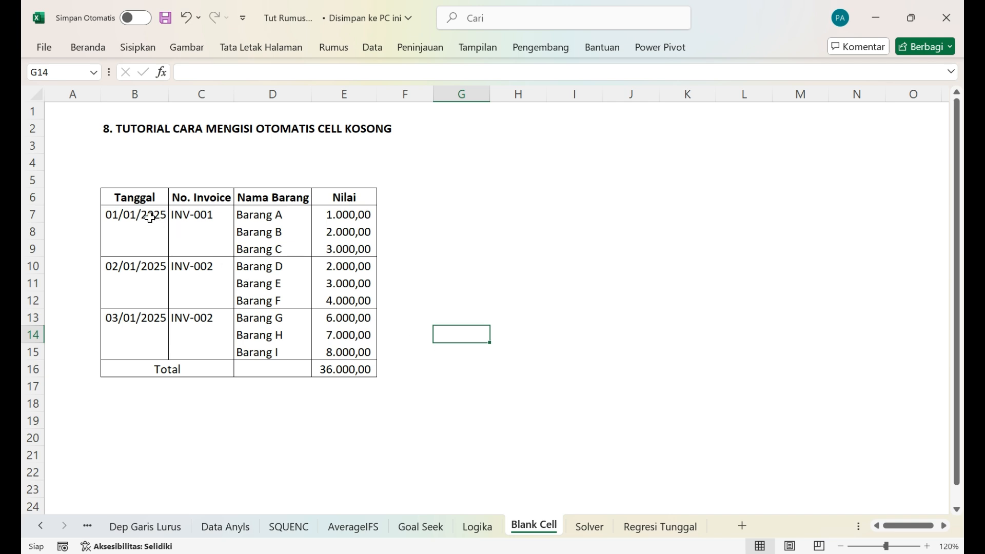
Step: Examine the first entries in the Tanggal, No. Invoice and Nama Barang columns and the blank cells beneath them
left_click(150, 218)
left_click(191, 214)
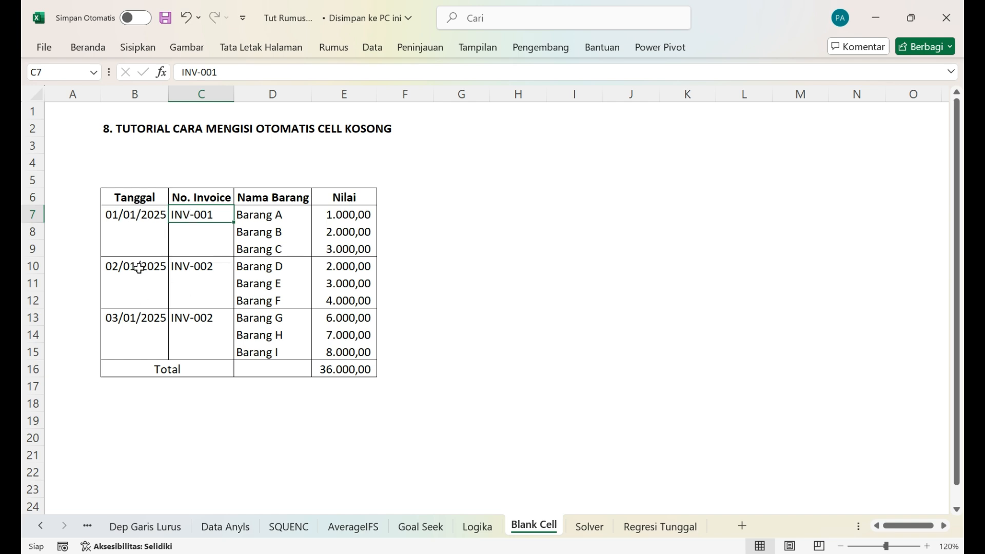
left_click(160, 218)
left_click(201, 213)
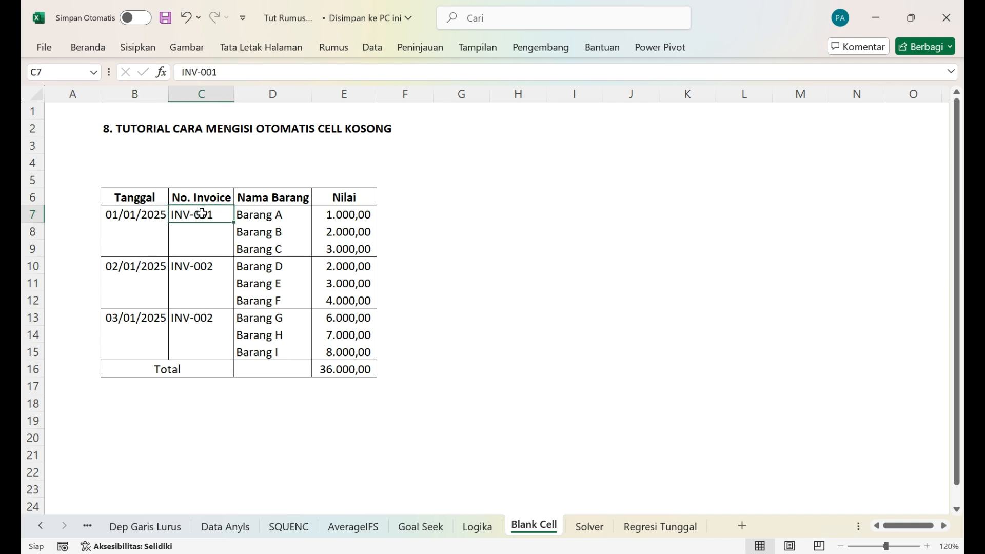
left_click(279, 213)
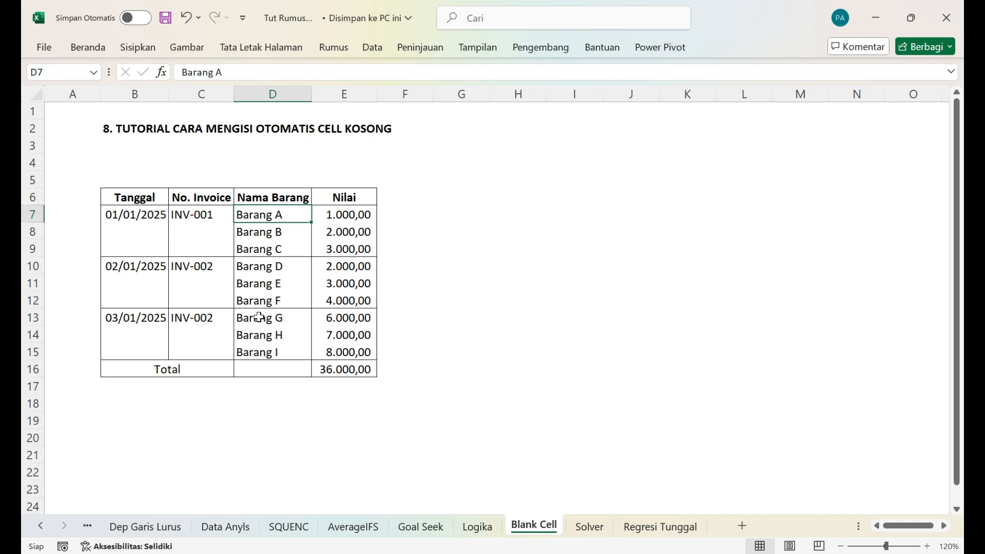
left_click(130, 230)
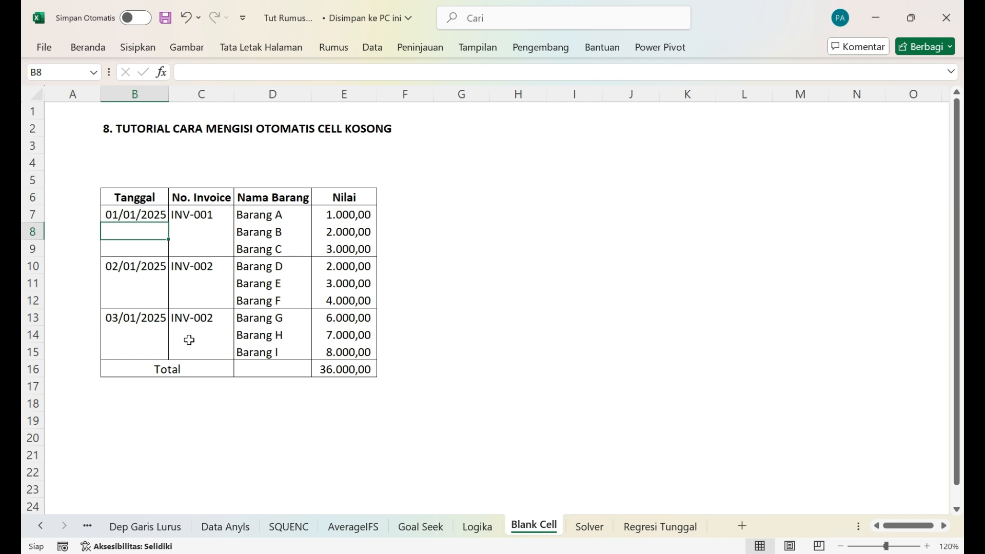
left_click(190, 238)
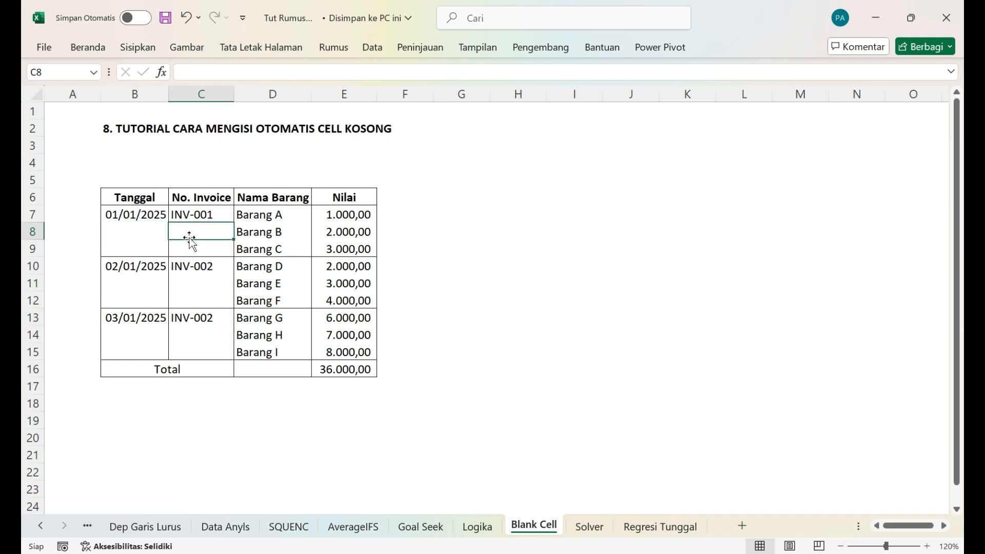
Step: Select only the blank cells within the Tanggal column range B7:B15
left_click(90, 49)
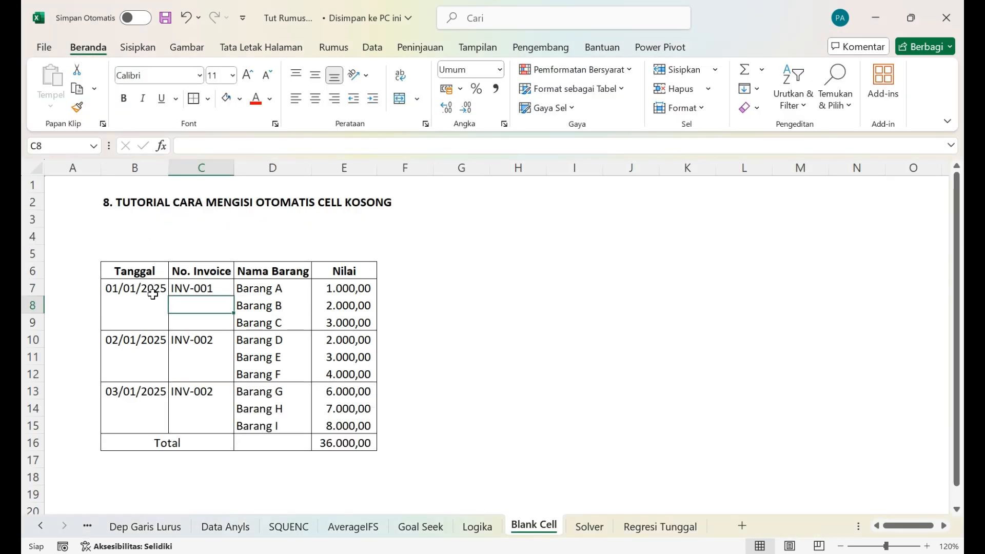
left_click(152, 294)
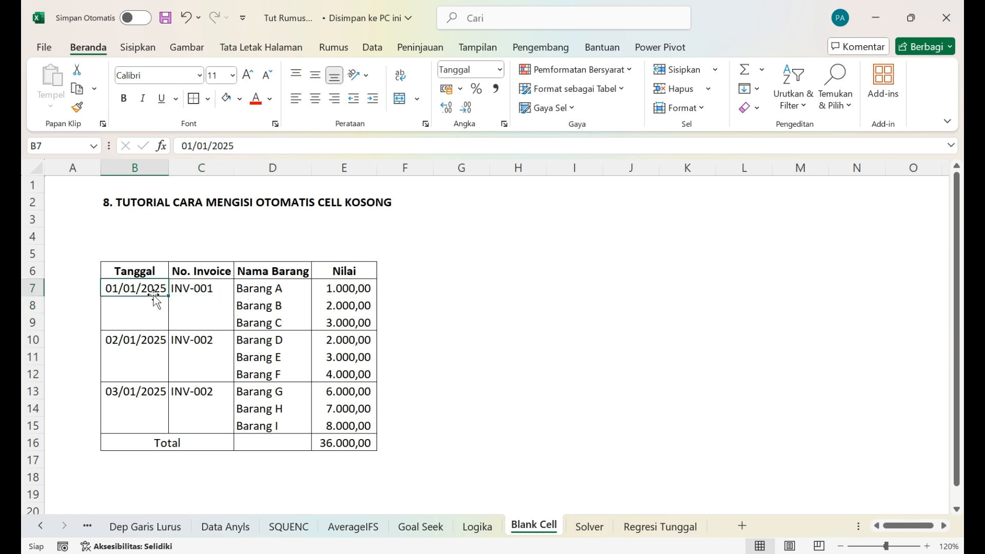
left_click(156, 425, "shift")
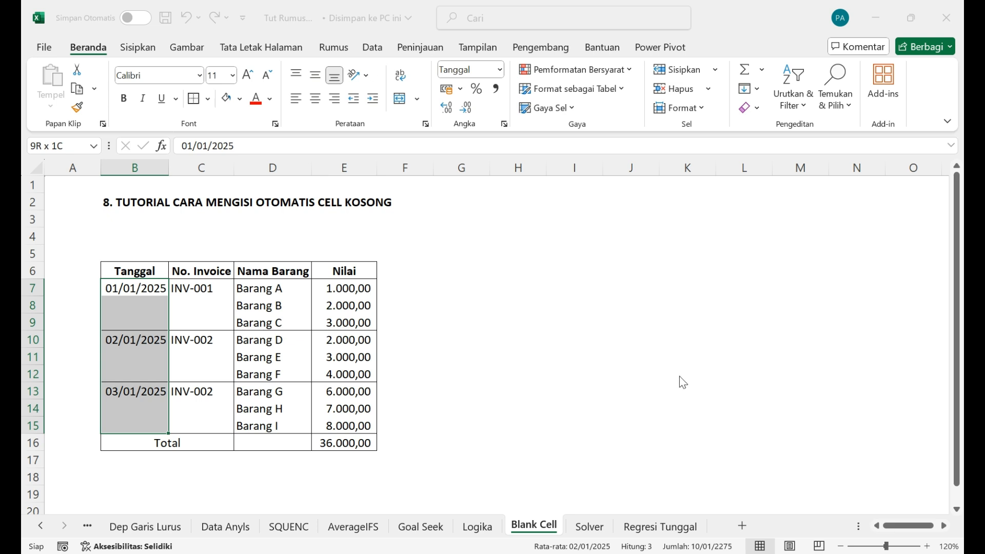
key("Return")
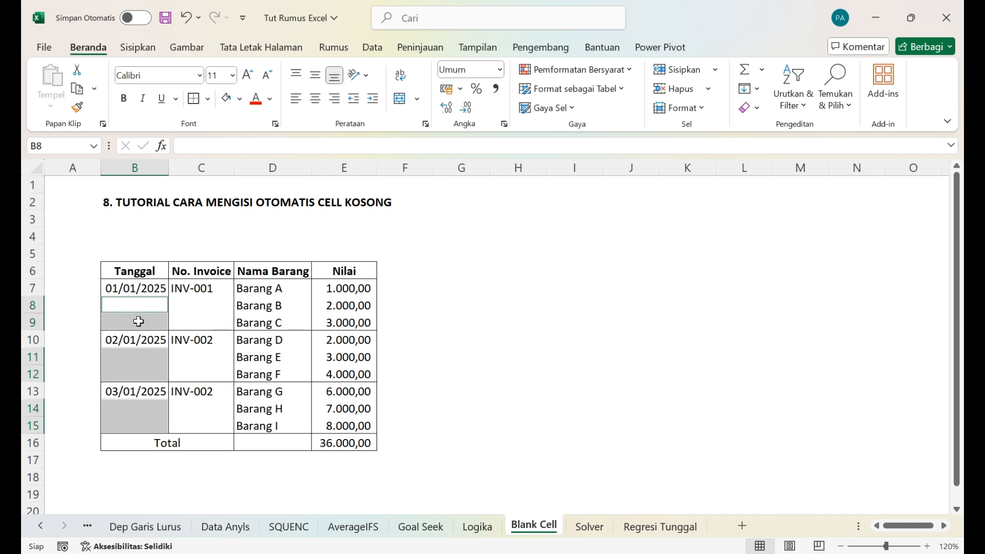
Step: Fill all selected blank Tanggal cells at once with a relative reference to the cell above, using =B7 in B8
type("=")
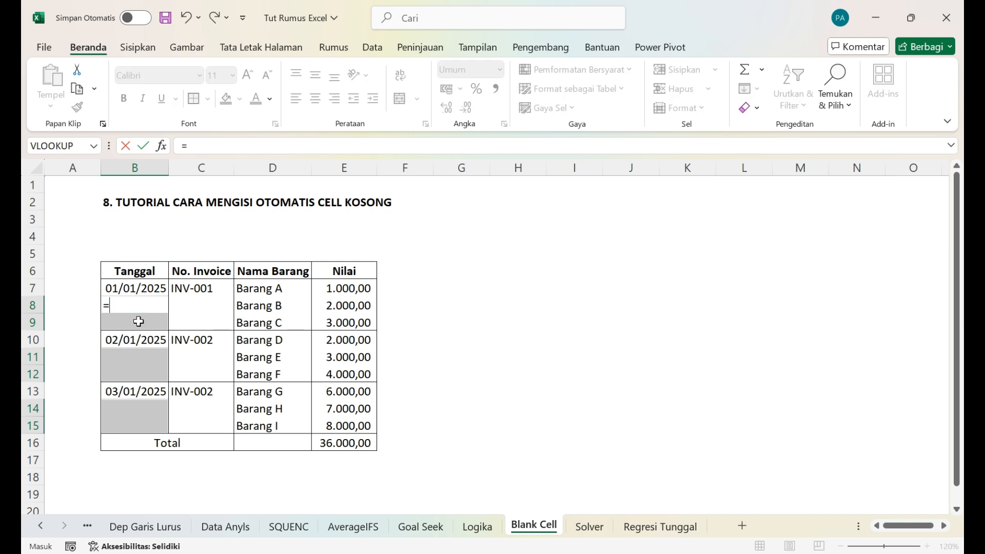
left_click(132, 290)
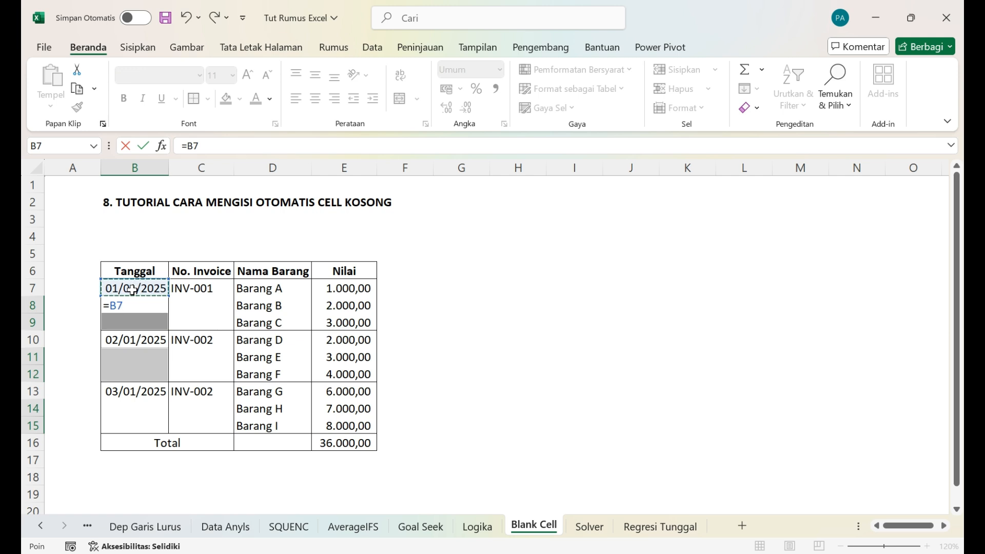
key("ctrl+Return")
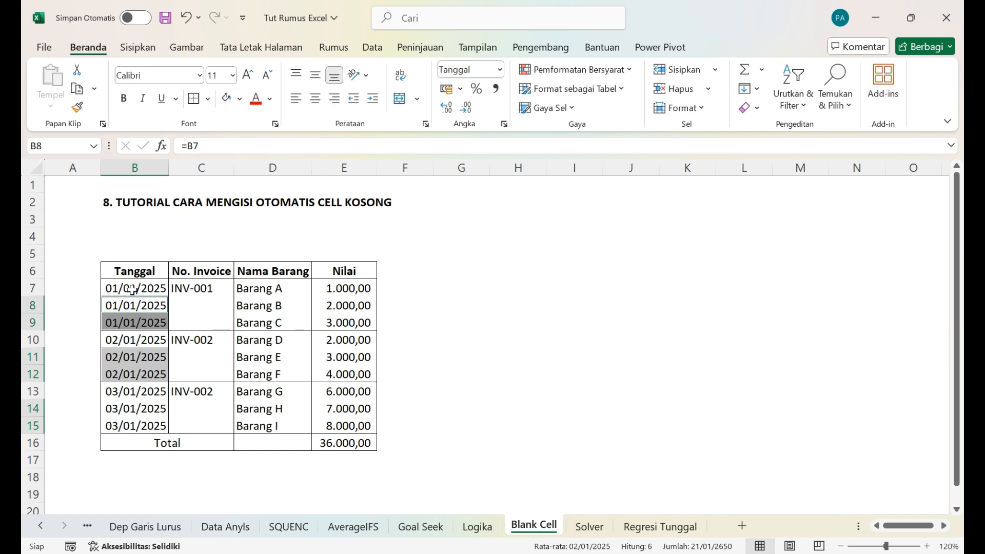
Step: Examine cell by cell what the Tanggal column contains between B7 and B15, comparing original dates with the filled formulas
left_click(135, 322)
key("Up")
key("Up")
key("Down")
key("Down")
key("Up")
key("Up")
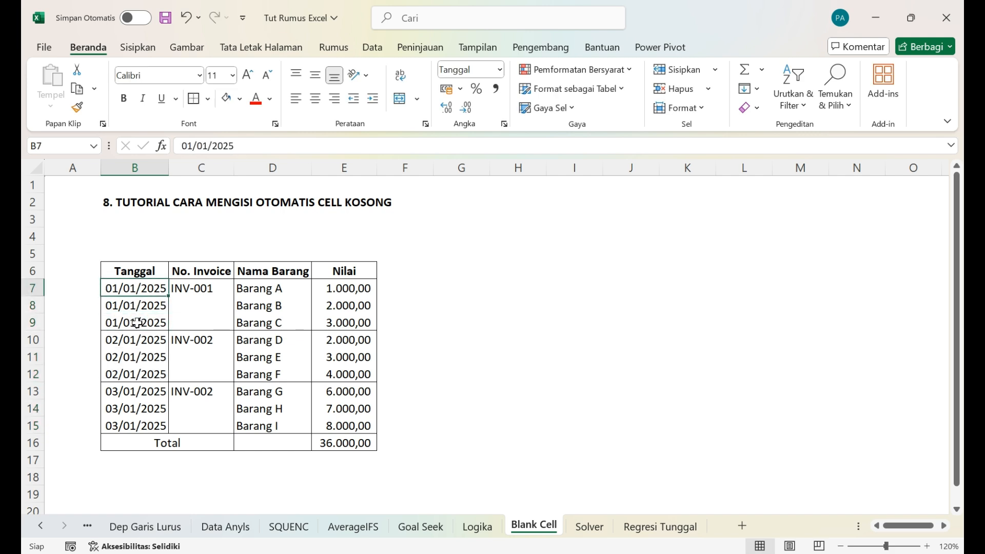
key("Down")
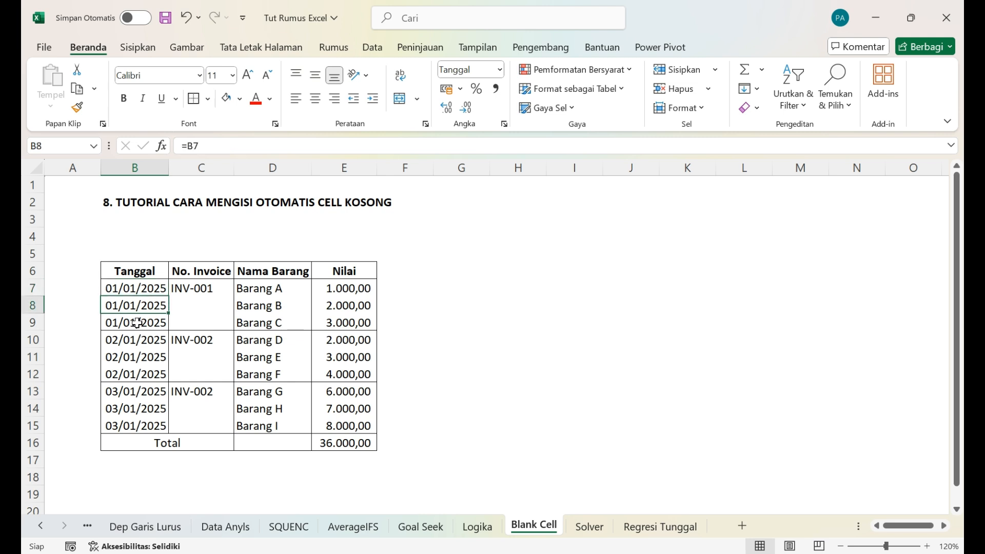
key("Up")
key("Down")
key("Down")
key("Down")
key("Up")
key("Up")
key("Up")
key("Down")
key("Down")
key("Up")
key("Down")
key("Up")
key("Down")
key("Down")
key("Up")
key("Up")
key("Down")
key("Down")
key("Down")
key("Down")
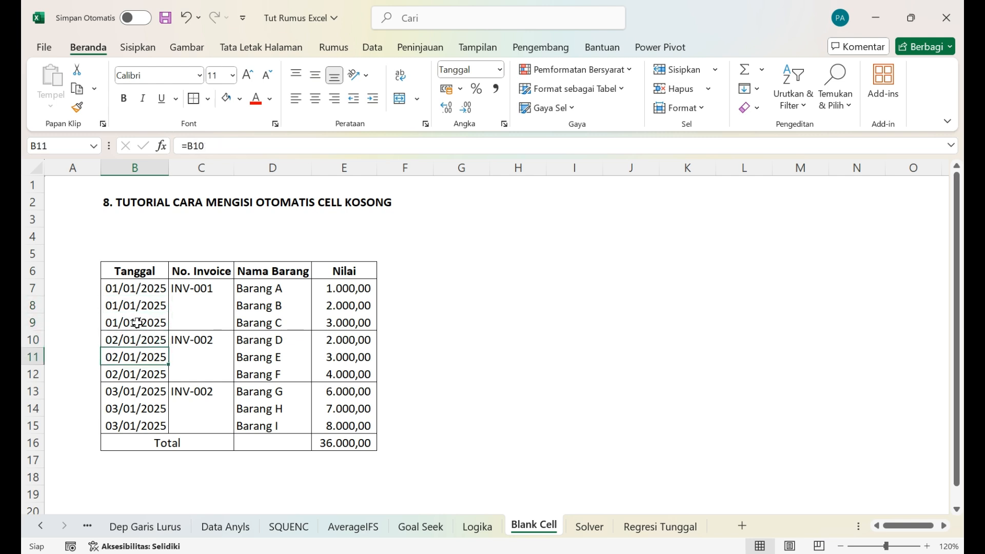
key("Up")
key("Up")
key("Down")
key("Down")
key("Down")
key("Down")
key("Down")
key("Up")
key("Up")
key("Down")
key("Down")
key("Down")
key("Up")
key("Up")
key("Up")
key("Up")
key("Up")
key("Up")
key("Up")
key("Up")
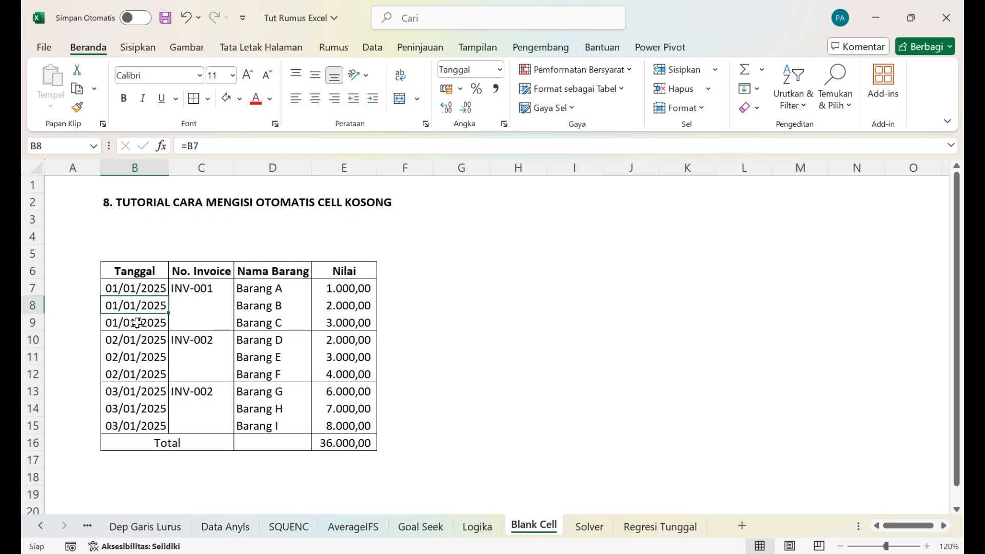
key("Down")
key("Down")
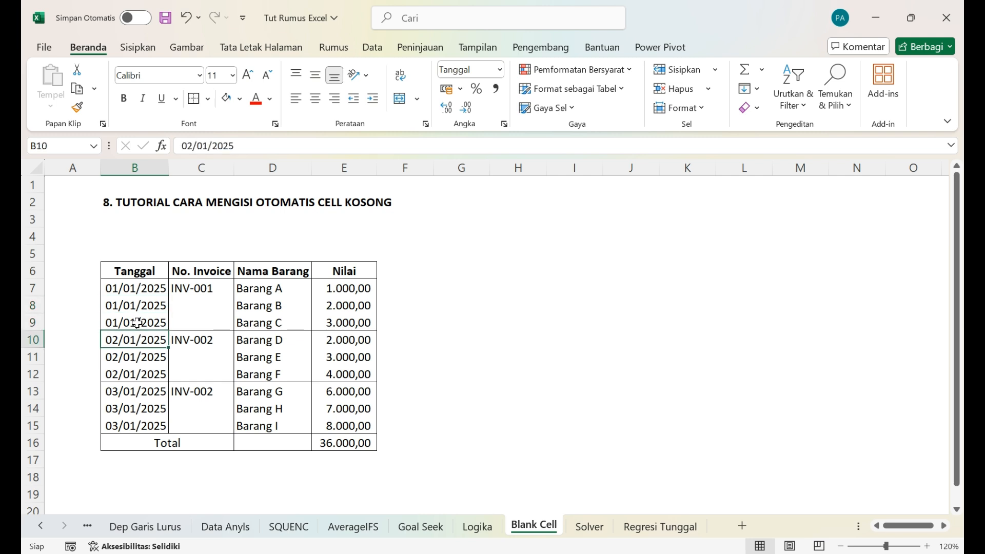
key("Up")
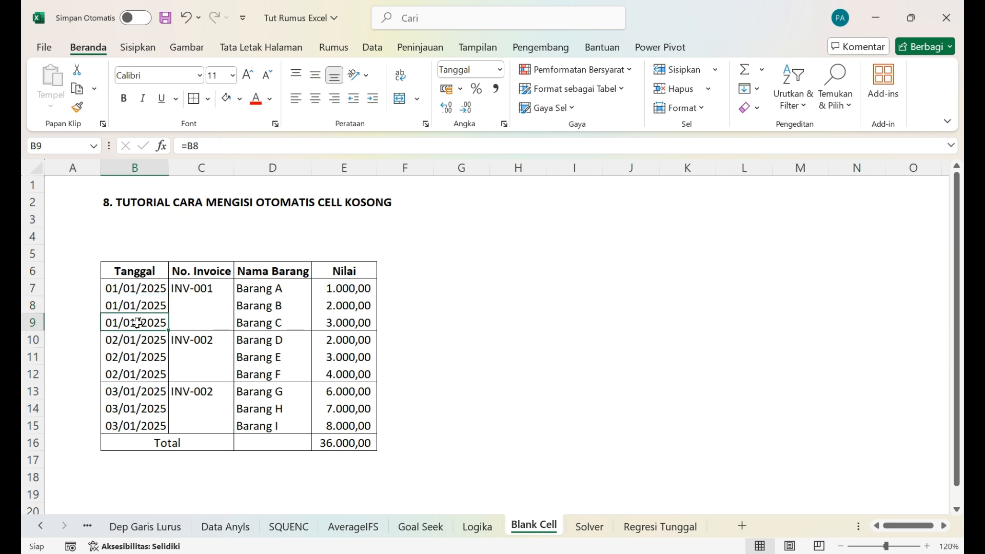
key("Up")
key("Down")
key("Down")
key("Down")
key("Down")
Step: Copy the Tanggal range B7:B15 and paste it over itself as values to replace the formulas
key("Up")
key("Up")
key("Up")
key("Up")
key("Up")
key("shift+Down")
key("shift+Down")
key("shift+Down")
key("shift+Down")
key("shift+Down")
key("shift+Down")
key("shift+Down")
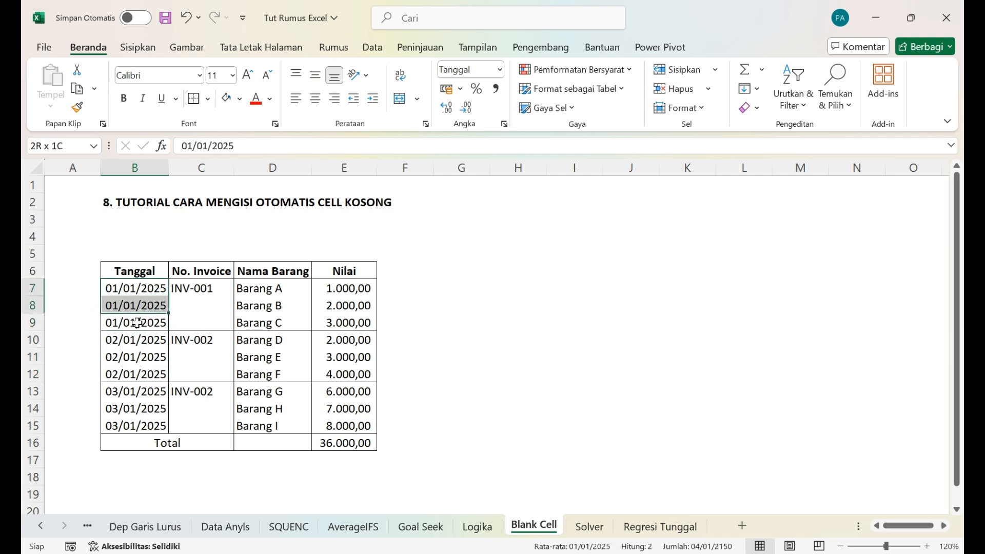
key("shift+Down")
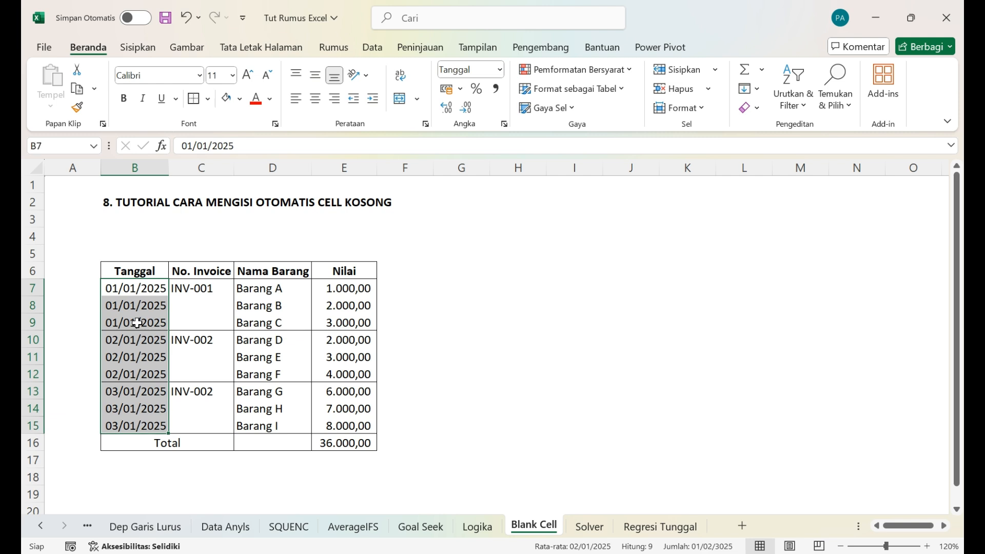
key("ctrl+c")
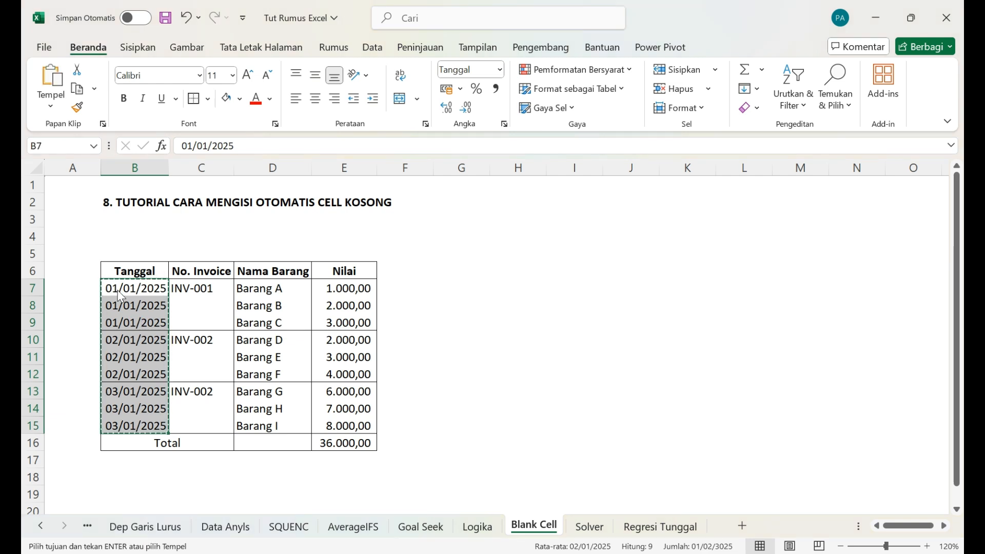
key("ctrl+alt+v")
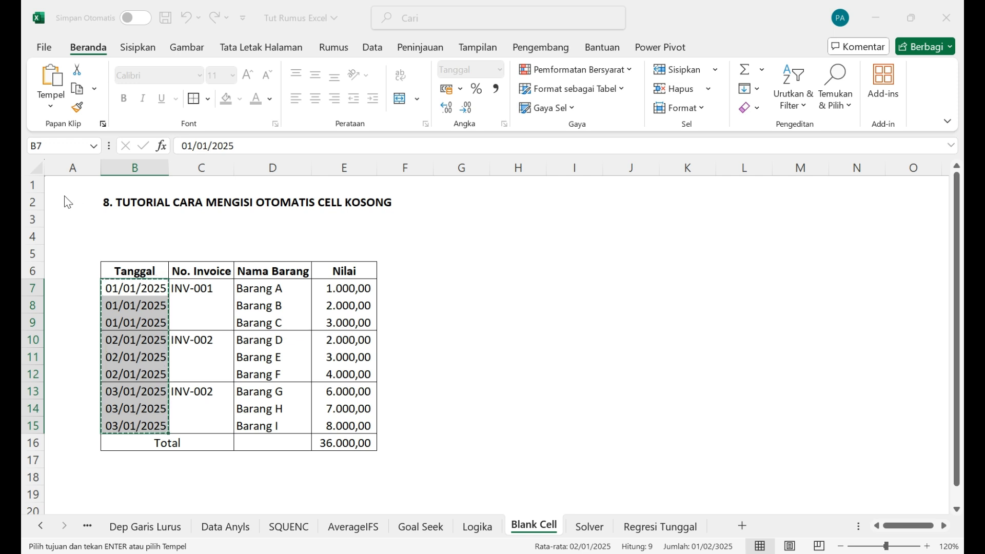
key("Return")
left_click(136, 305)
key("Escape")
Step: Apply filters to the table range B6:E15, leaving out the Total row
key("Down")
key("Down")
key("Down")
key("Up")
key("Up")
key("Up")
key("Up")
key("Up")
key("shift+Right")
key("shift+Right")
key("shift+Right")
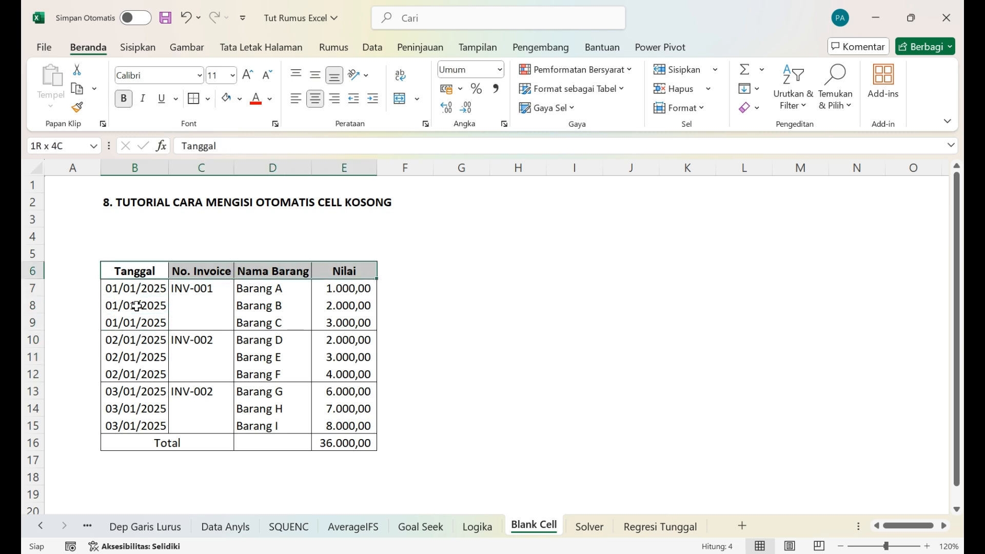
key("shift+Down")
key("shift+Down")
key("shift+Down")
key("shift+Down")
key("shift+Down")
key("shift+Down")
key("shift+Down")
key("shift+Down")
key("shift+Down")
key("shift+Down")
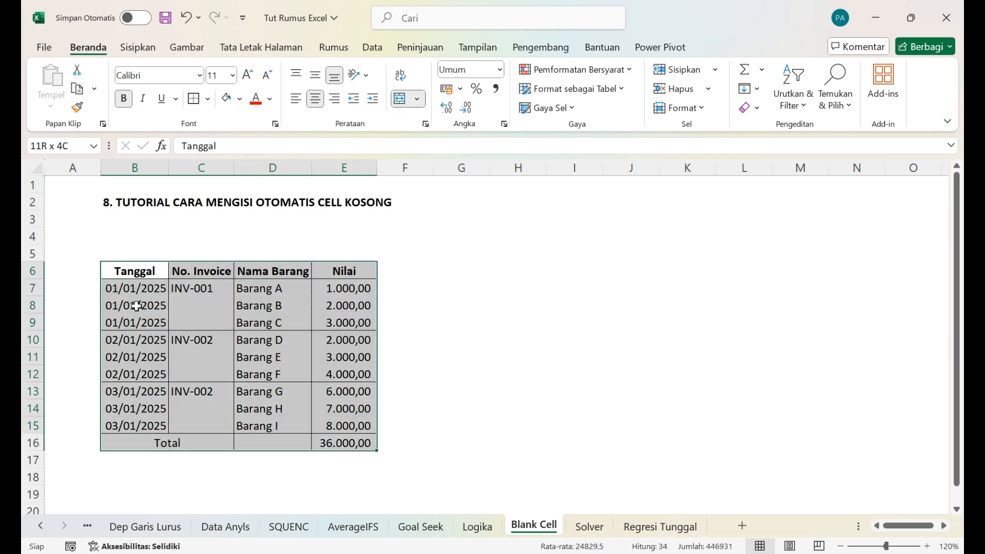
key("shift+Up")
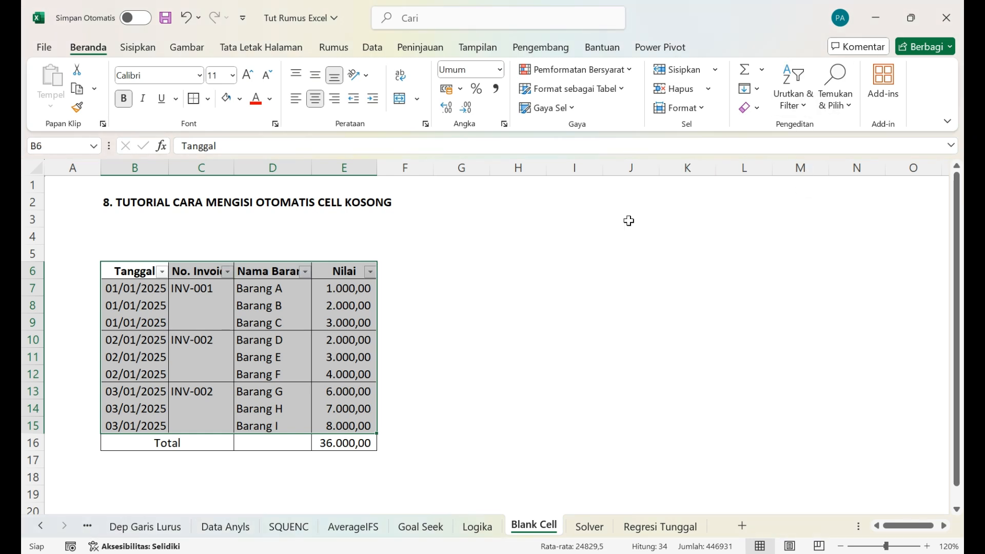
left_click_drag(135, 308, 162, 283)
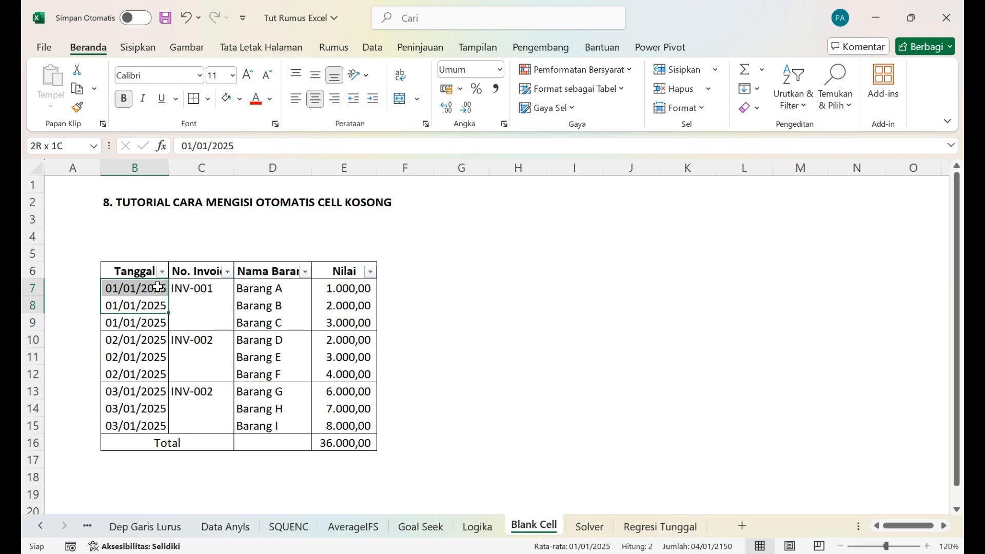
left_click(162, 283)
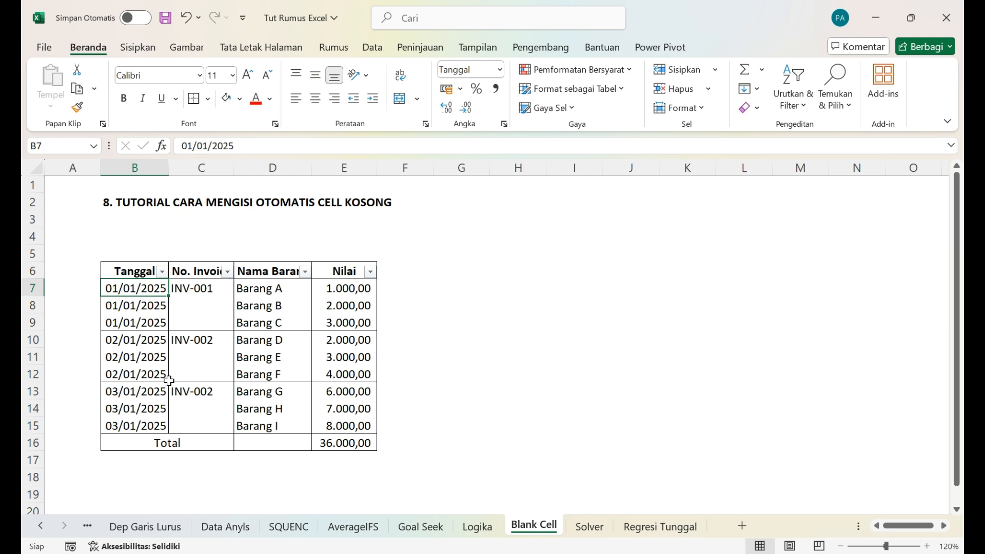
Step: Select only the blank cells within the No. Invoice column range C7:C15
left_click(214, 290)
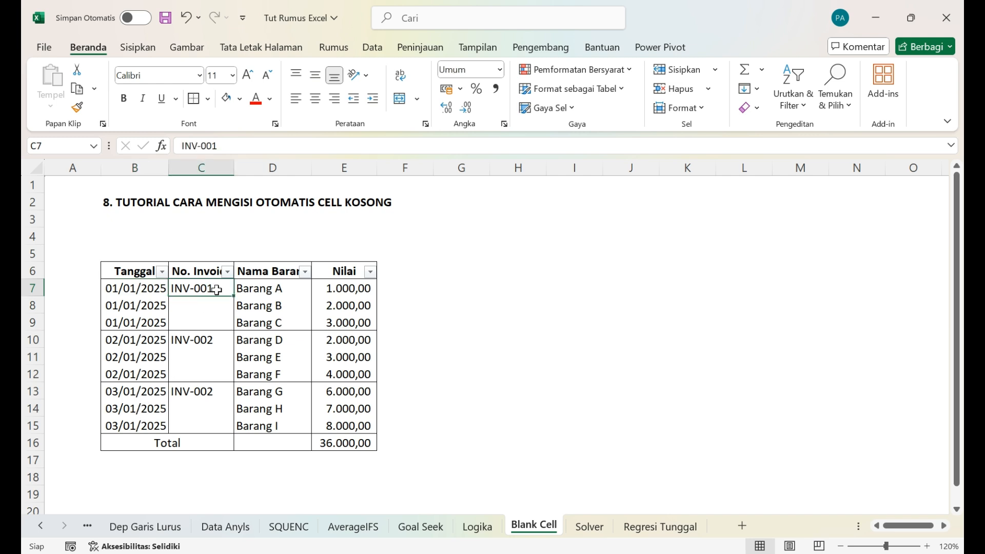
left_click(199, 421, "shift")
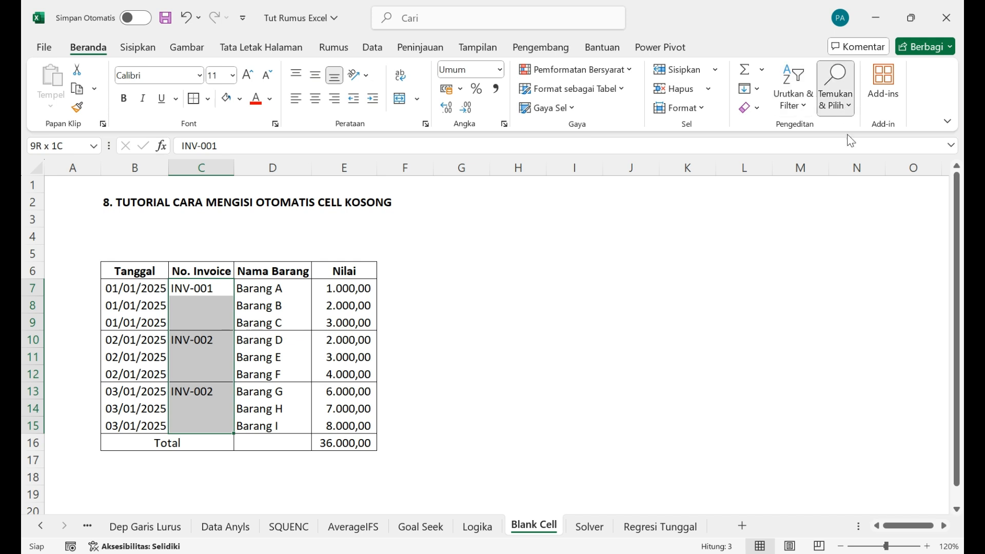
left_click(850, 193)
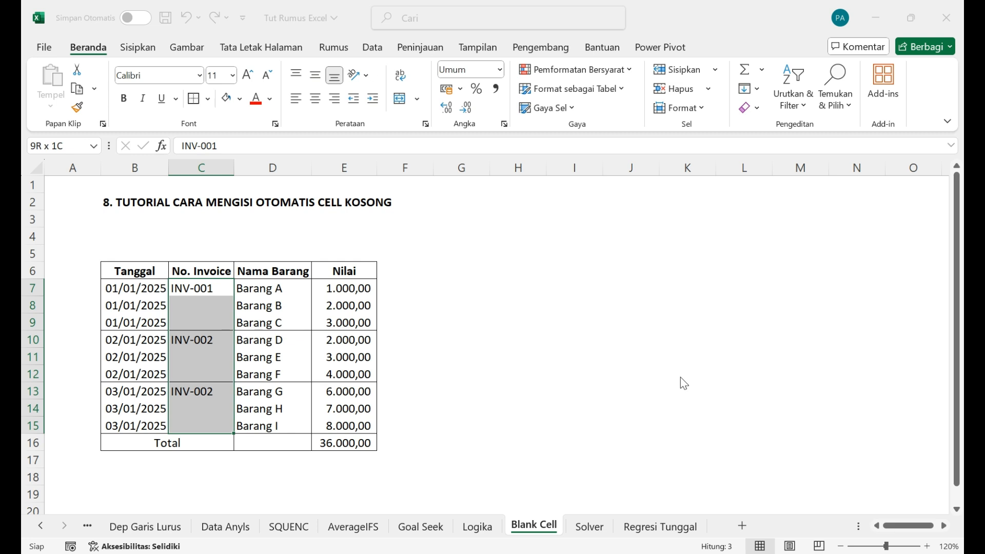
left_click(748, 380)
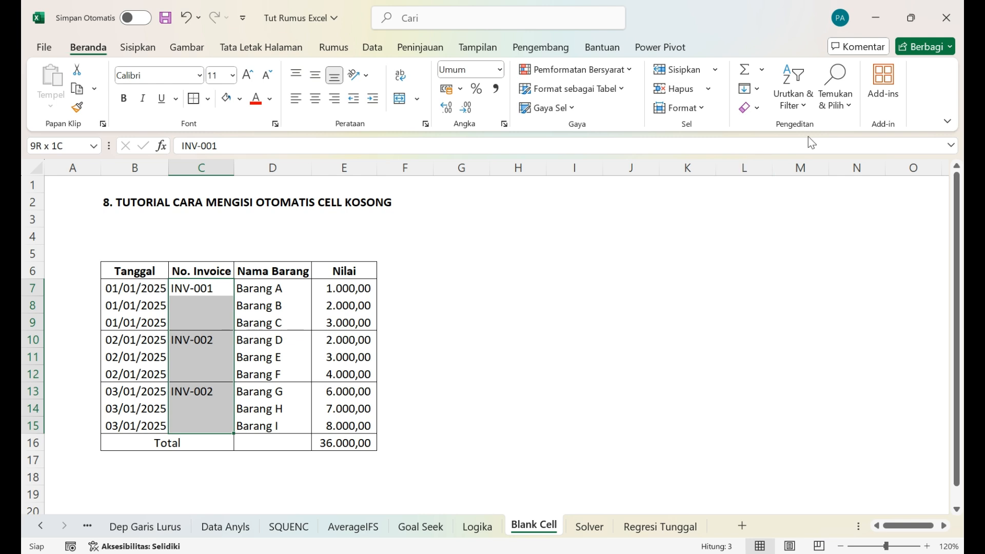
left_click(837, 106)
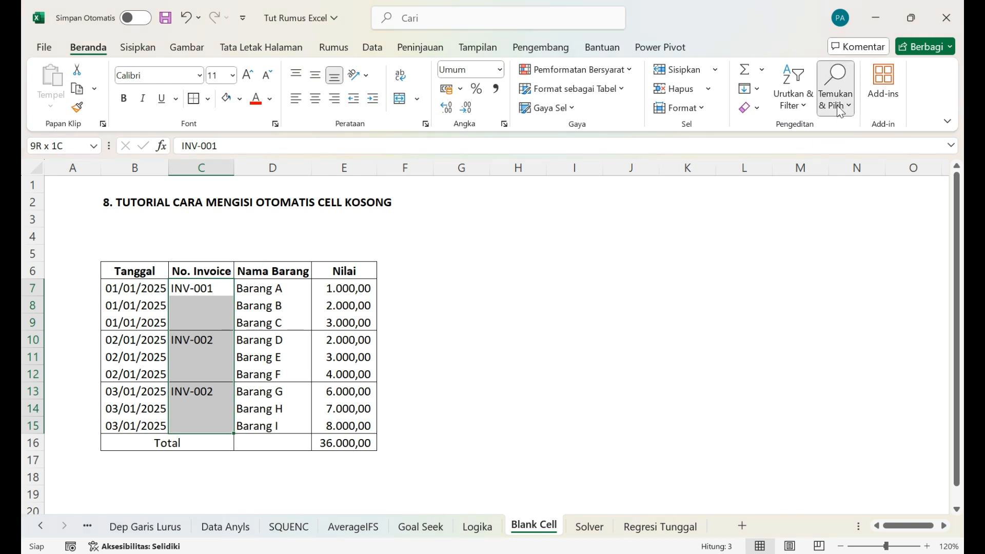
left_click(858, 194)
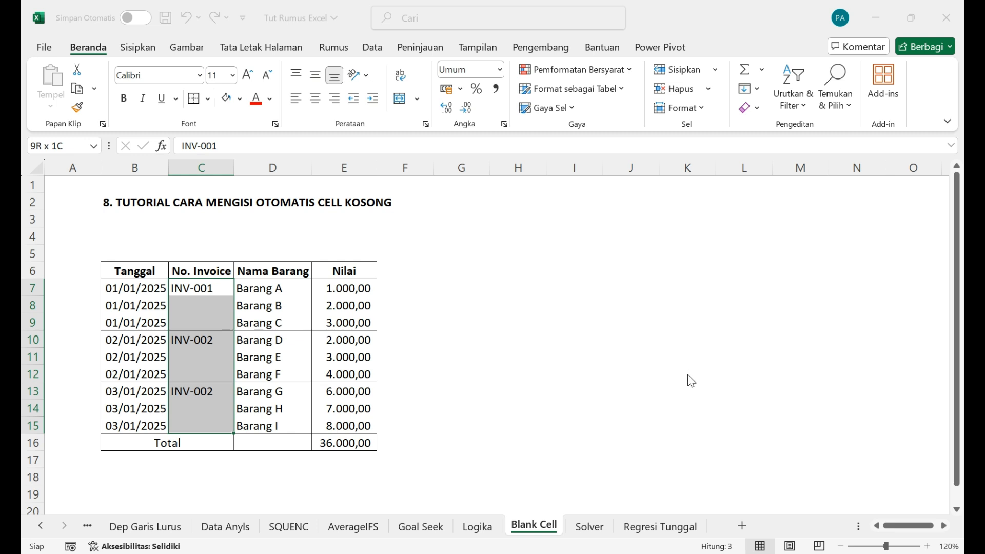
key("Return")
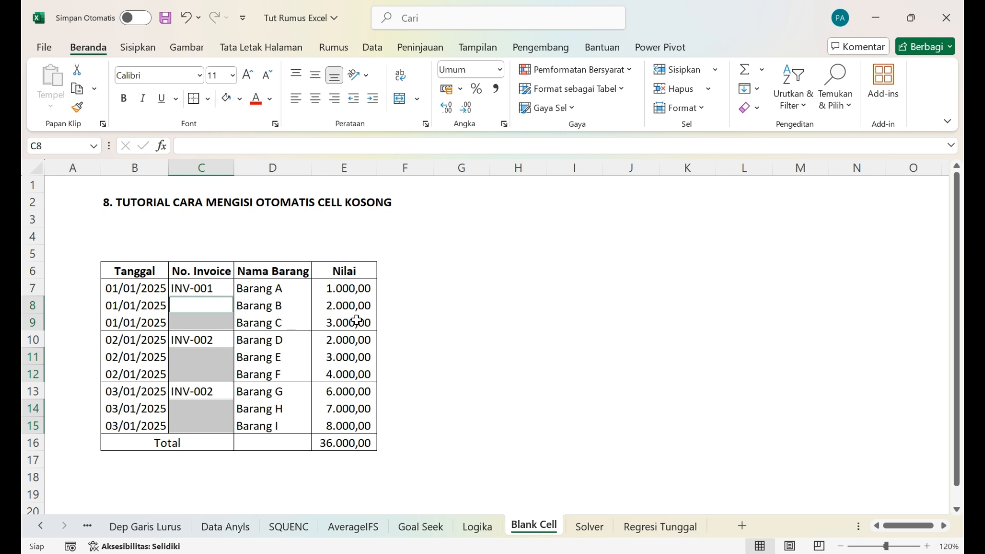
Step: Fill all selected blank No. Invoice cells with a relative formula referencing the cell directly above, starting with =C7 in C8
type("=")
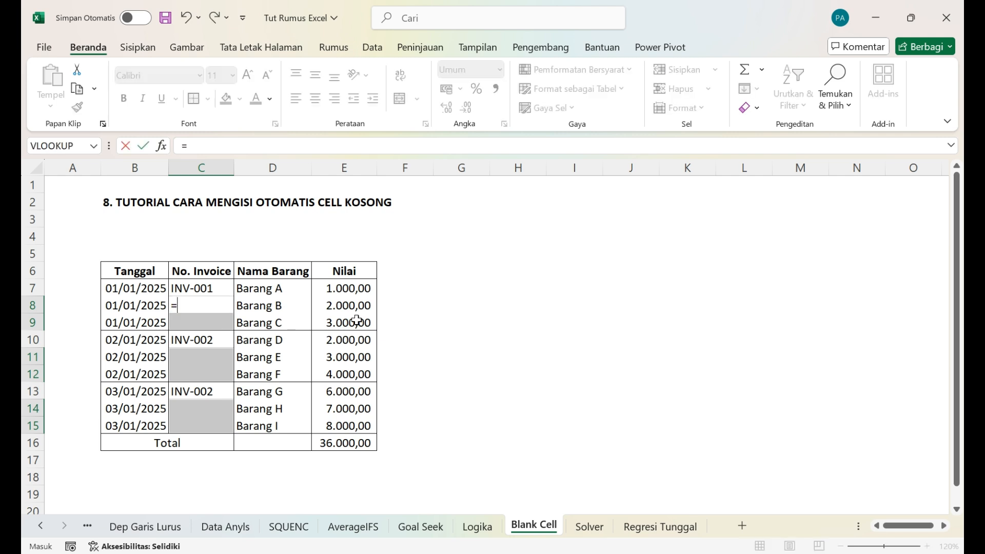
left_click(212, 290)
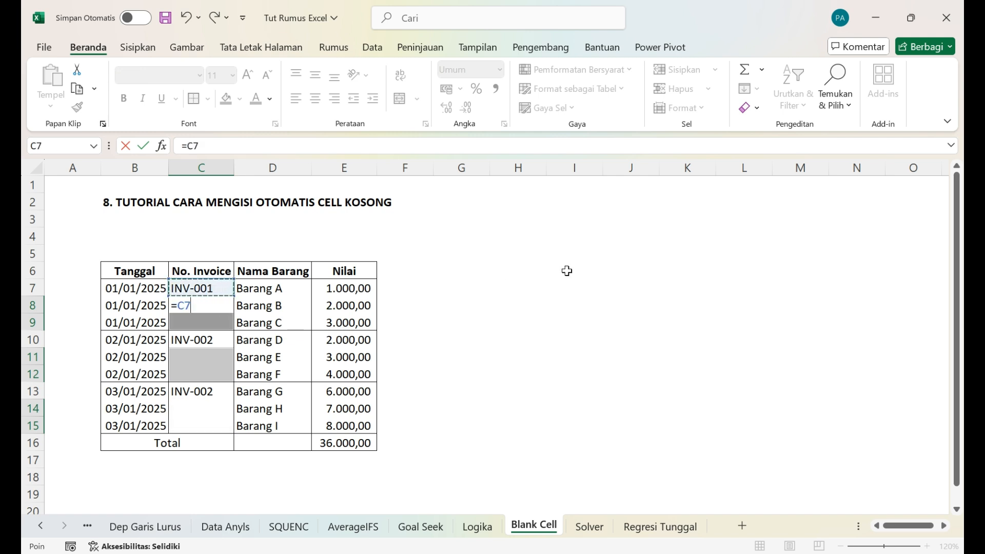
key("ctrl+Return")
Step: Copy the No. Invoice range C7:C15 and paste it over itself as values to replace the formulas
key("Up")
key("Up")
key("Down")
key("shift+Down")
key("shift+Down")
key("shift+Down")
key("shift+Down")
key("shift+Down")
key("shift+Down")
key("shift+Down")
key("shift+Down")
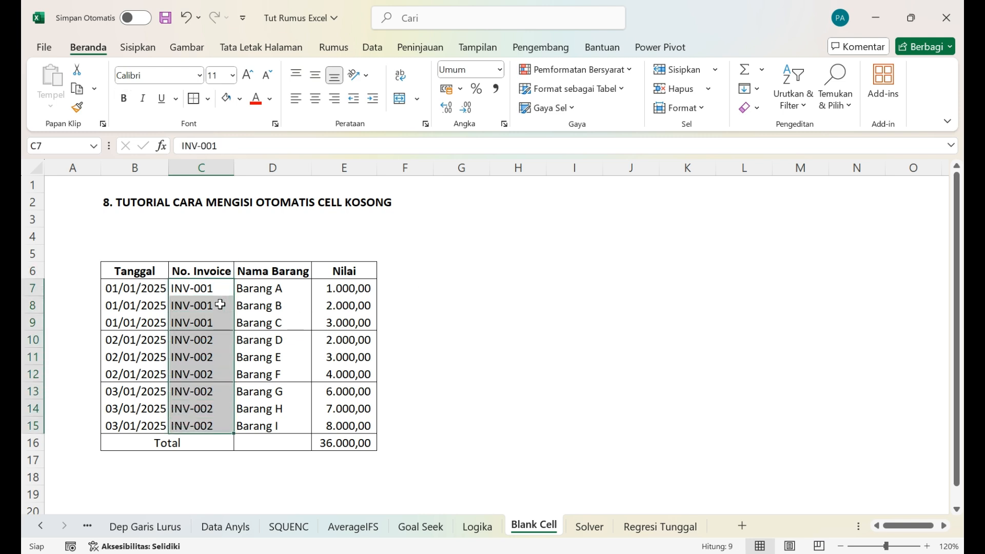
key("Down")
key("Down")
key("Up")
key("Up")
key("shift+Down")
key("shift+Down")
key("shift+Down")
key("shift+Down")
key("shift+Down")
key("shift+Down")
key("shift+Down")
key("shift+Down")
key("ctrl+c")
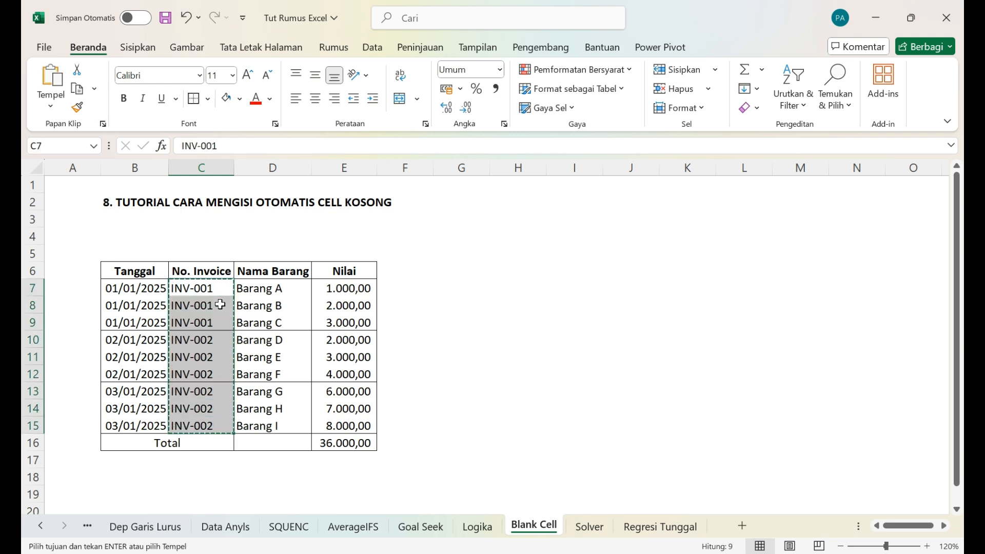
left_click(196, 287)
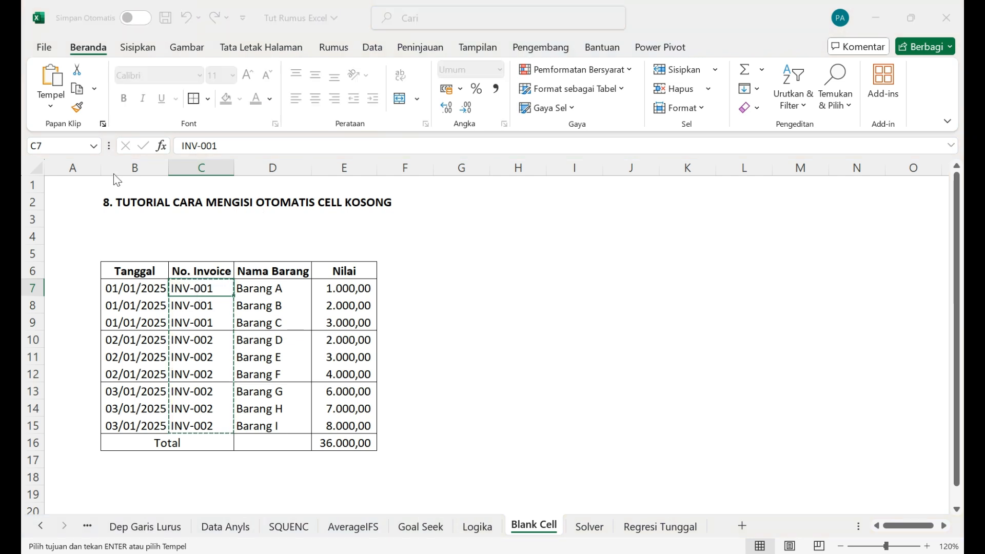
key("ctrl+v")
key("Escape")
Step: Examine cell by cell whether the No. Invoice column holds plain values instead of formulas
left_click(216, 319)
key("Up")
key("Up")
key("Down")
key("Down")
key("Down")
key("Down")
key("Down")
key("Down")
key("Down")
key("Down")
key("Down")
key("Up")
key("Up")
key("Up")
key("Up")
key("Up")
key("Up")
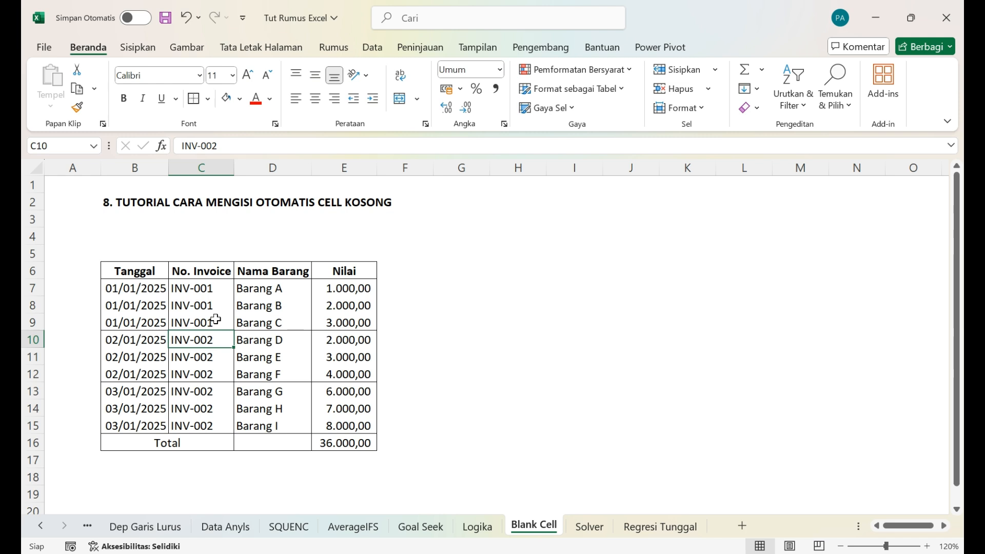
key("Up")
key("Up")
key("Up")
key("Down")
key("Down")
key("Down")
key("Right")
key("Up")
key("Up")
key("Left")
key("Right")
key("Up")
key("Left")
key("Left")
key("Right")
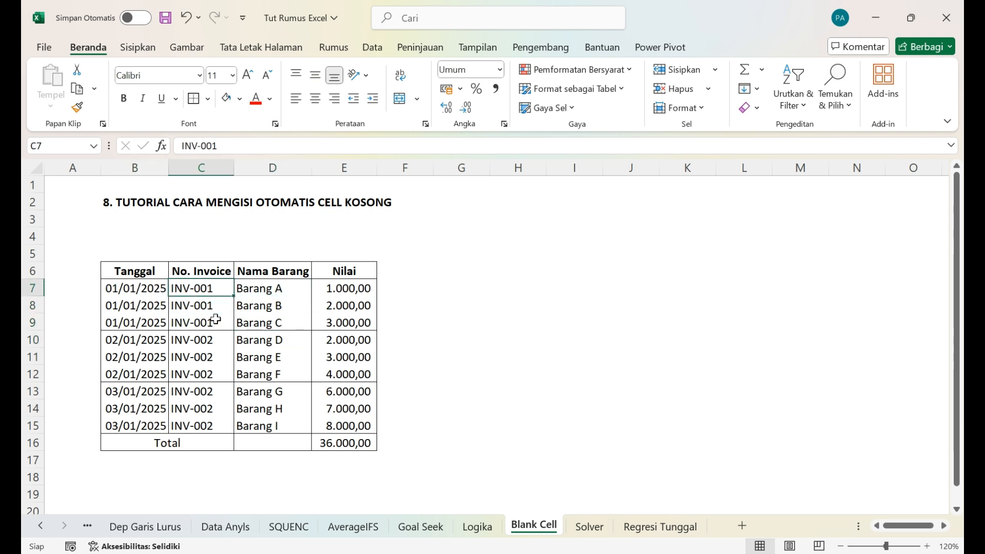
key("Right")
key("Right")
key("Right")
key("Left")
key("Left")
key("Down")
key("Left")
key("Left")
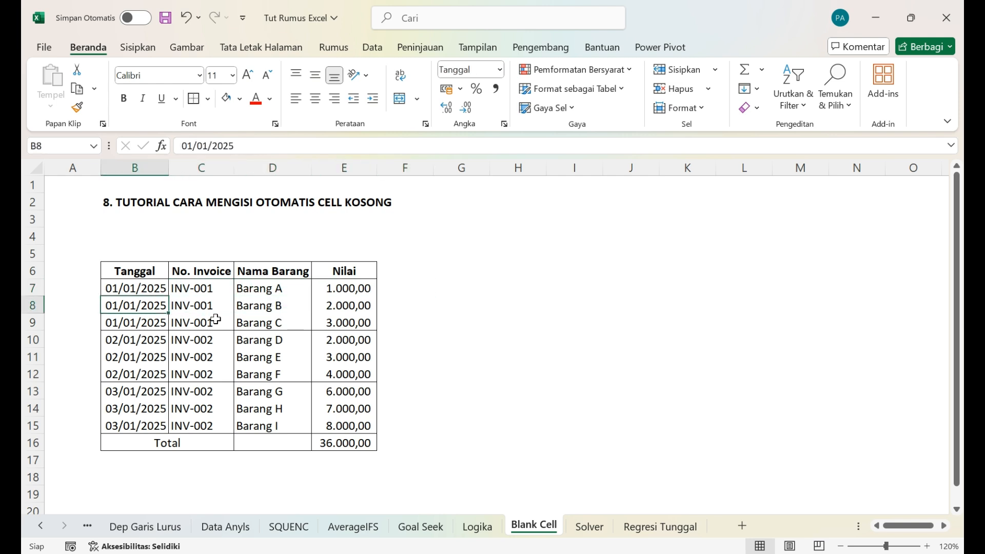
key("Right")
key("Up")
key("Left")
key("Right")
key("Right")
key("Down")
key("Left")
key("Up")
key("Down")
key("Left")
key("Up")
key("Right")
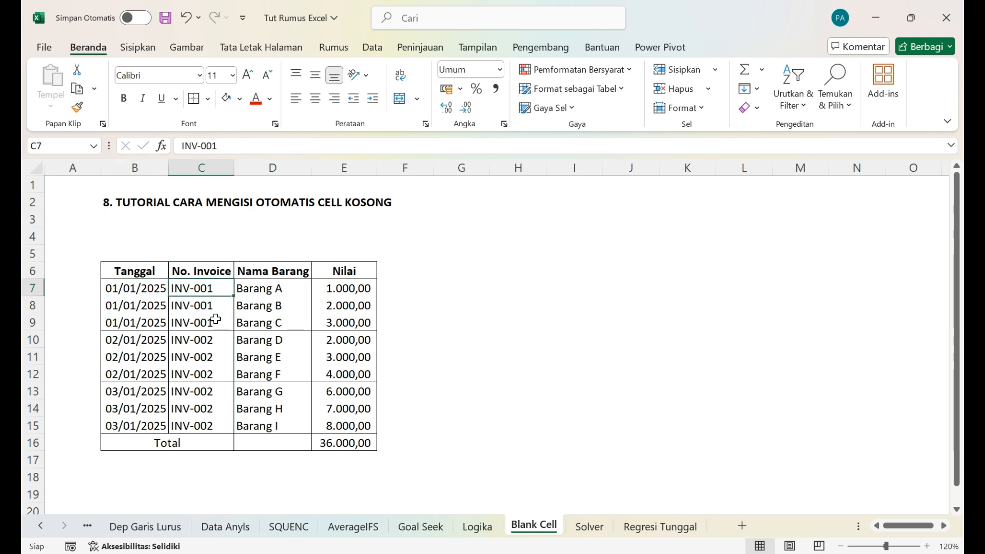
key("Down")
key("Down")
key("Right")
key("Up")
key("Up")
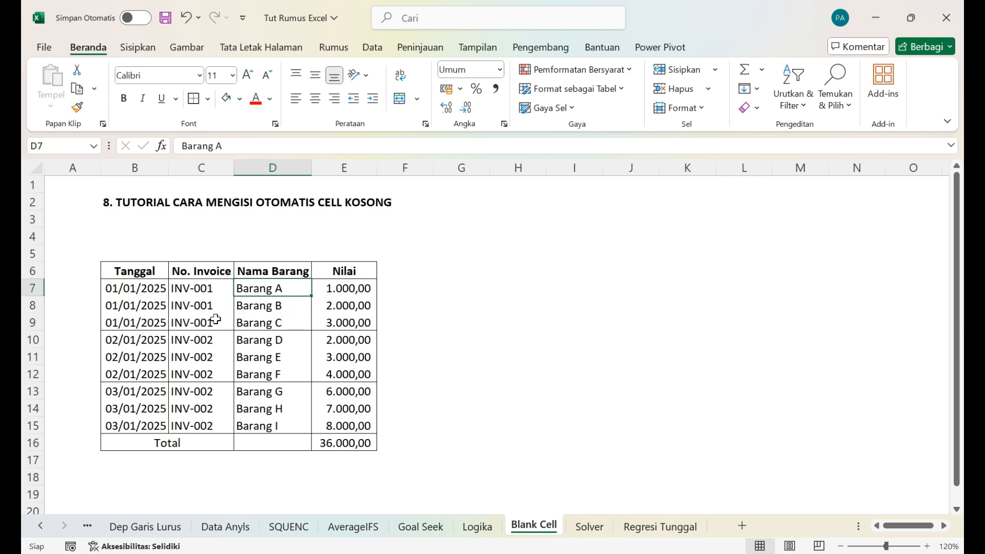
key("Left")
key("Left")
key("Down")
key("Down")
key("Down")
key("Right")
key("Down")
key("Down")
key("Down")
key("Up")
key("Up")
key("Up")
key("Up")
key("Up")
key("Up")
key("Down")
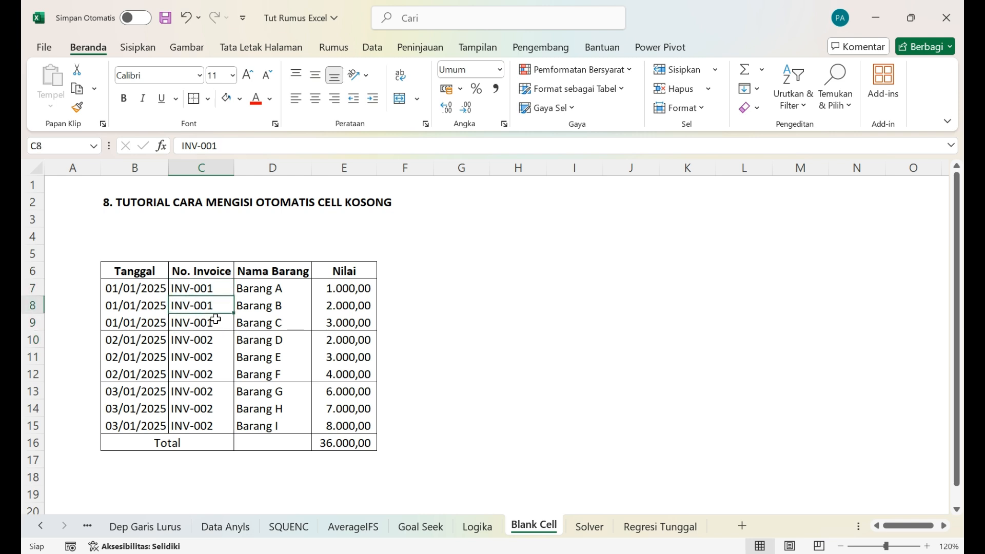
key("Right")
key("Up")
key("Down")
key("Down")
key("Left")
key("Up")
key("Up")
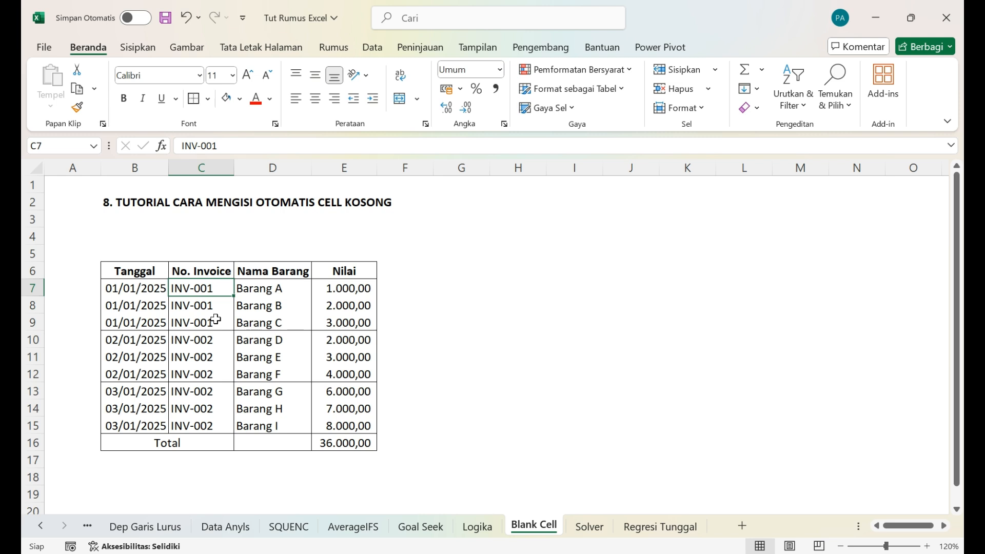
key("Left")
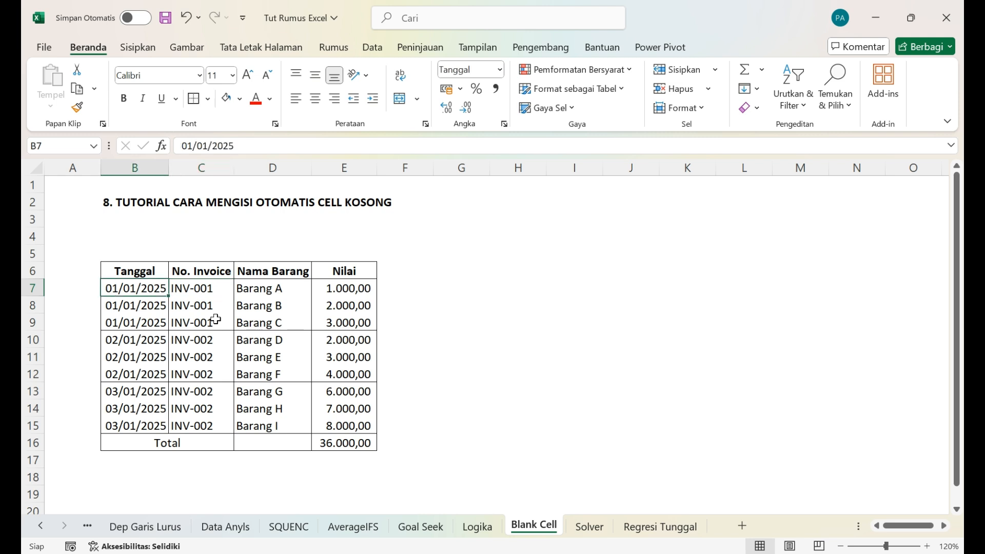
key("Right")
key("Right")
key("Down")
key("Down")
key("Down")
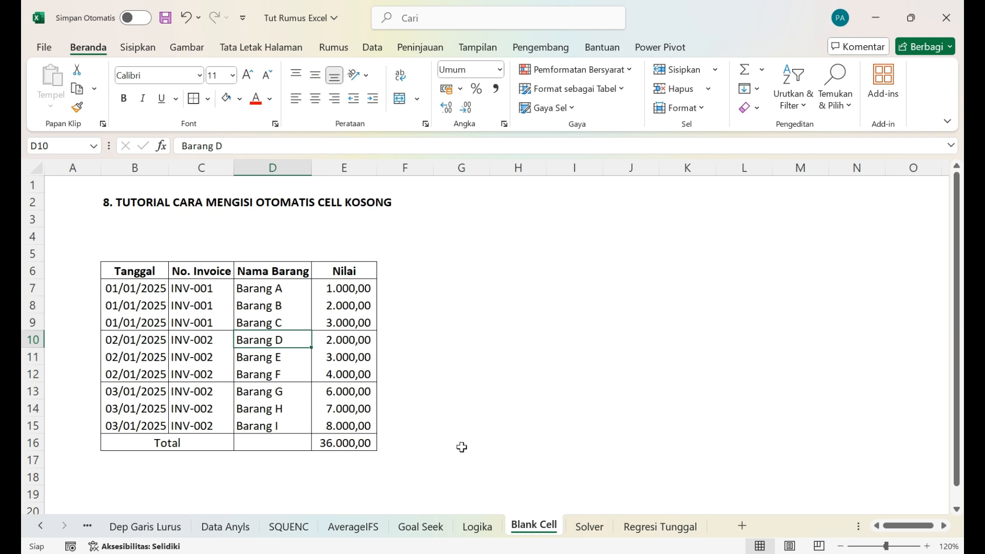
Step: Open the Solver worksheet
left_click(594, 519)
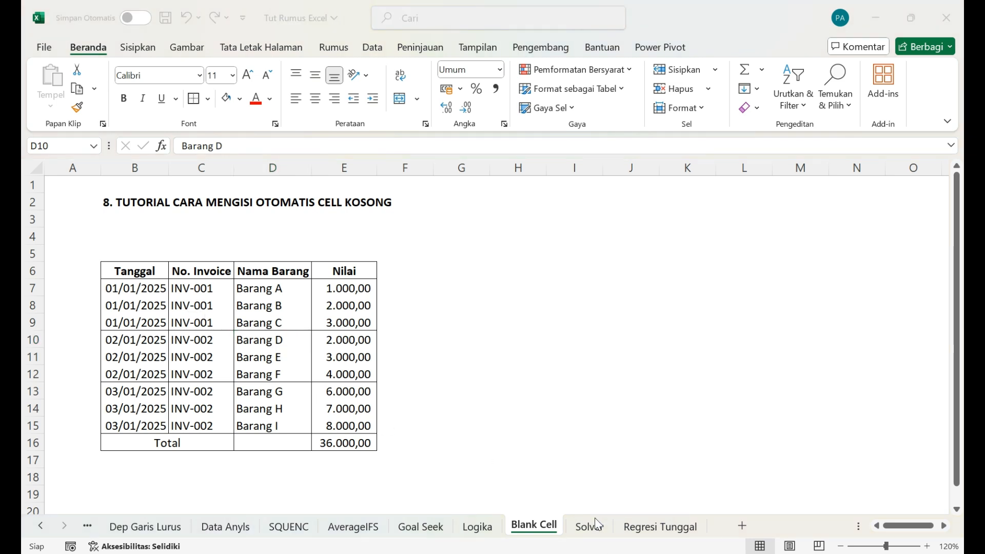